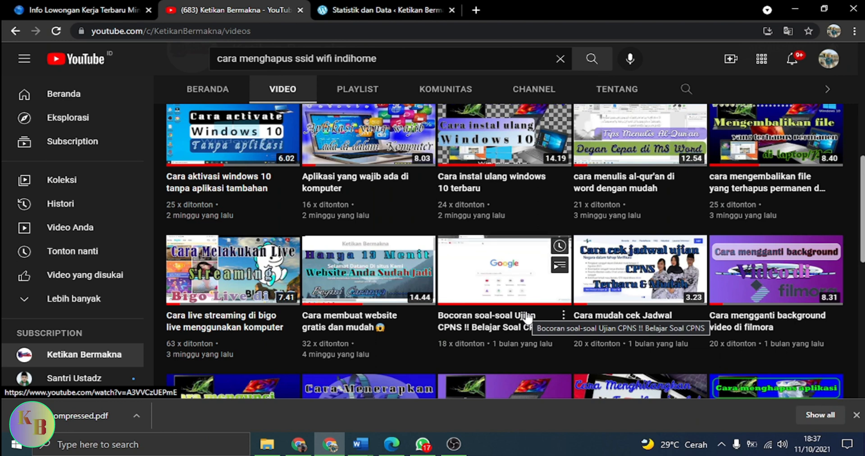
Close the Statistik dan Data browser tab.
scroll(527, 317, up, 4)
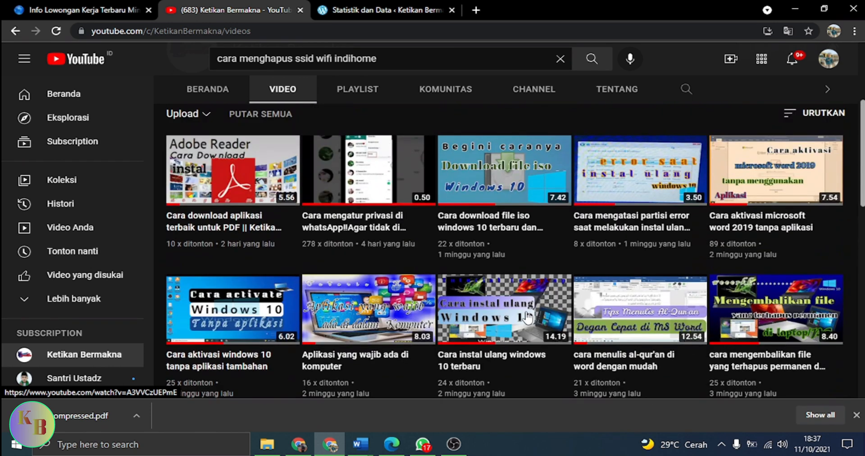
mouse_move(527, 317)
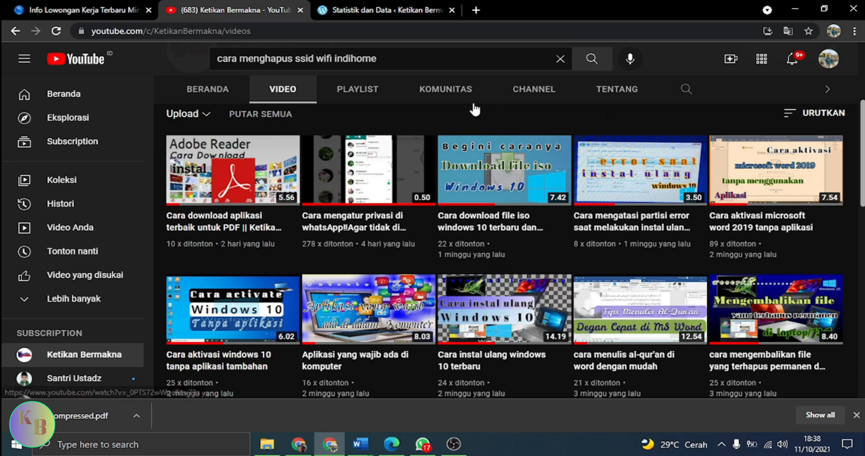
click(452, 9)
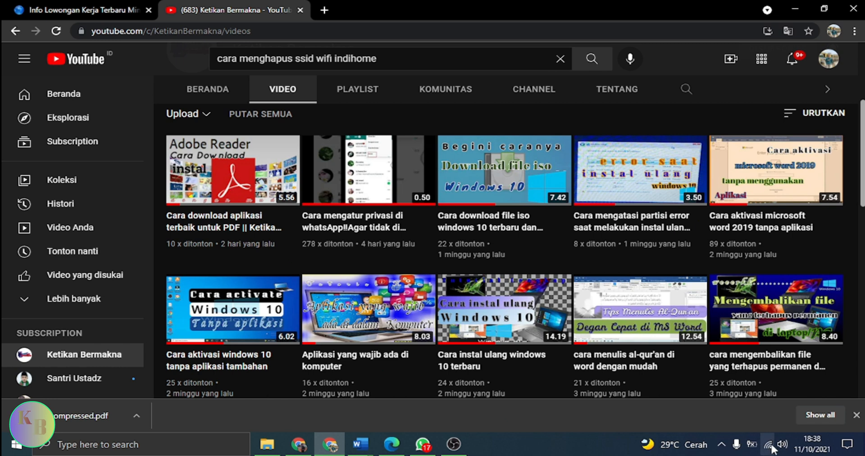
mouse_move(771, 448)
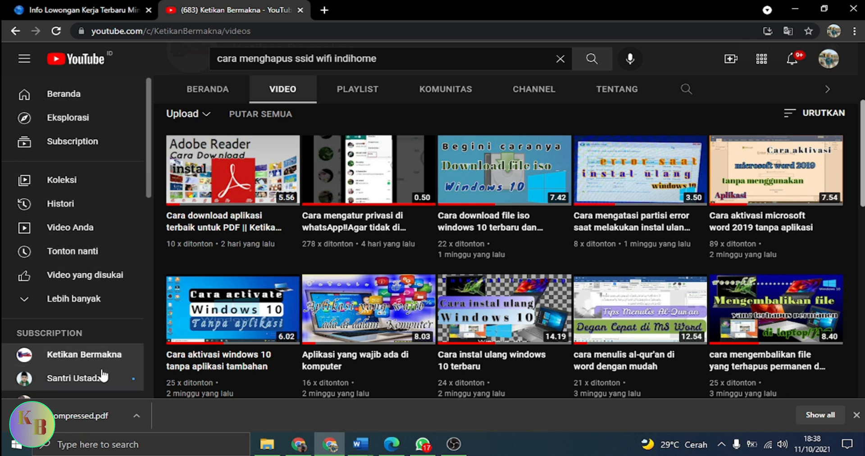
mouse_move(396, 397)
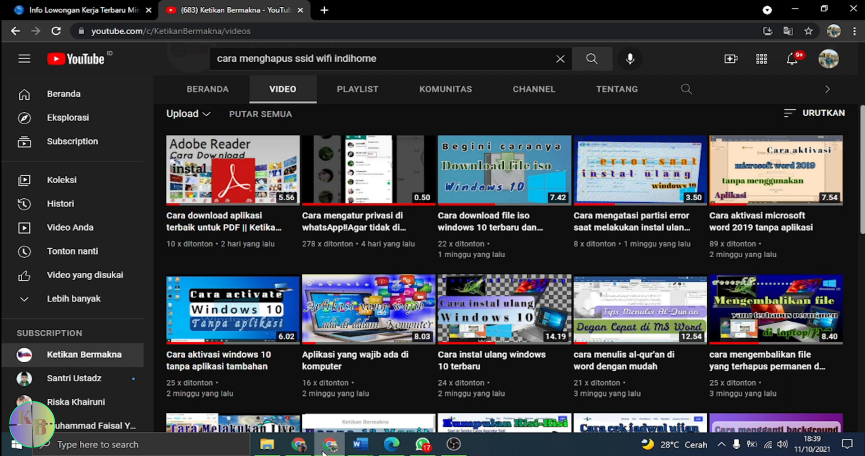
Open a new tab and go to the router admin page at 192.168.1.1.
click(323, 11)
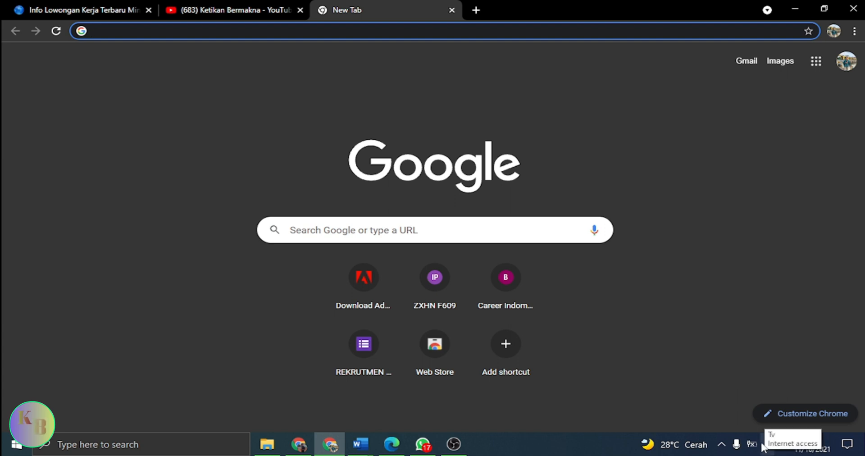
click(234, 31)
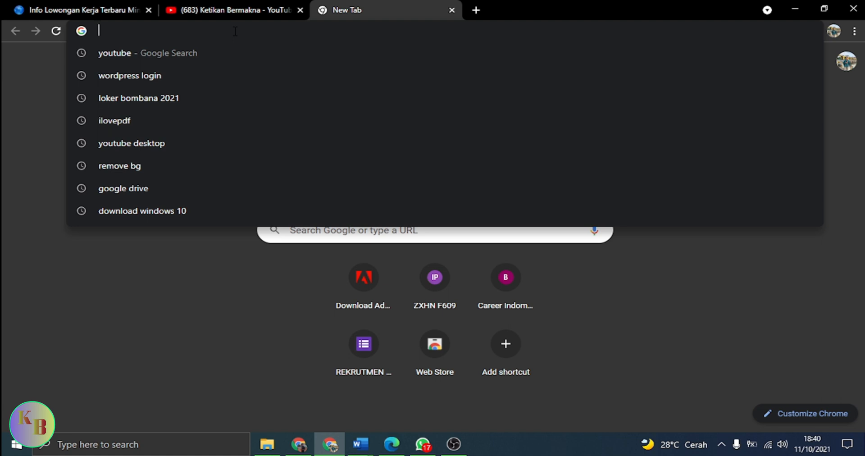
text(192.16)
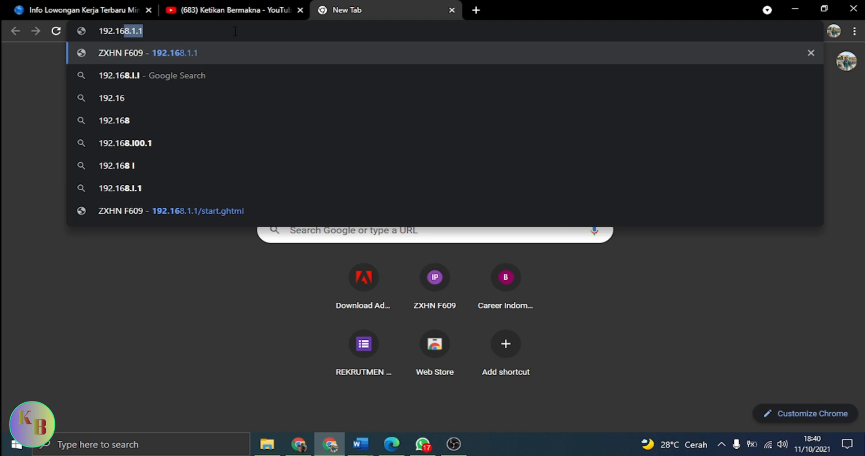
text(8.1.1)
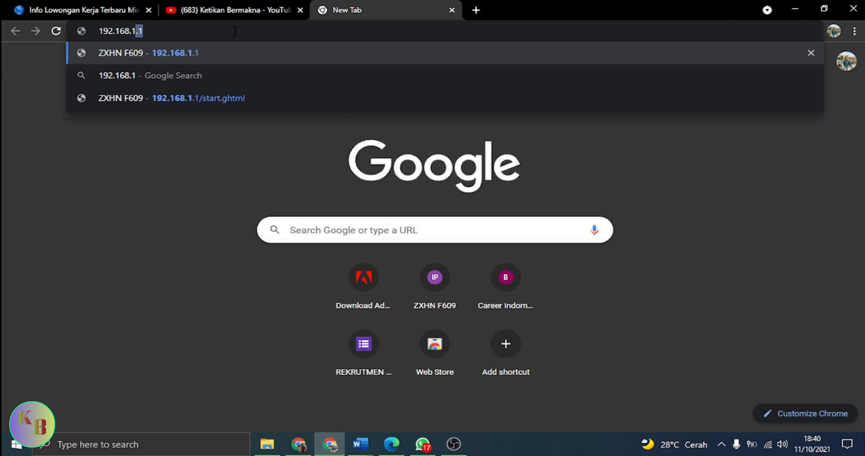
click(198, 52)
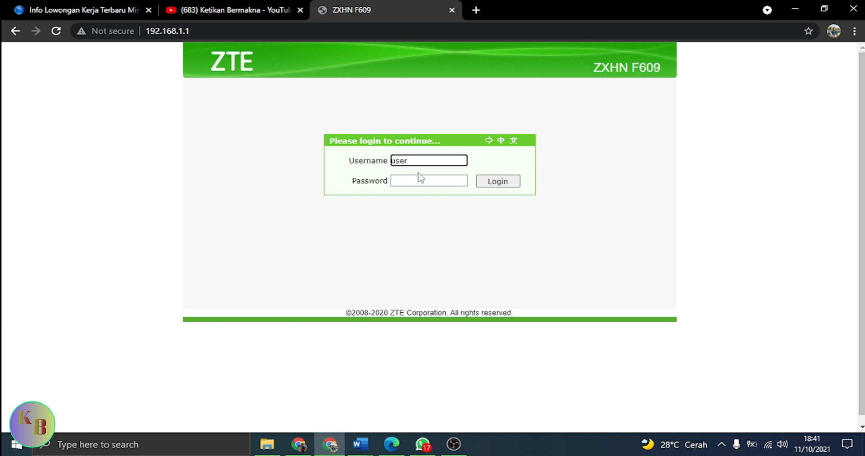
Log in to the router as user with the account password.
click(418, 180)
text(use)
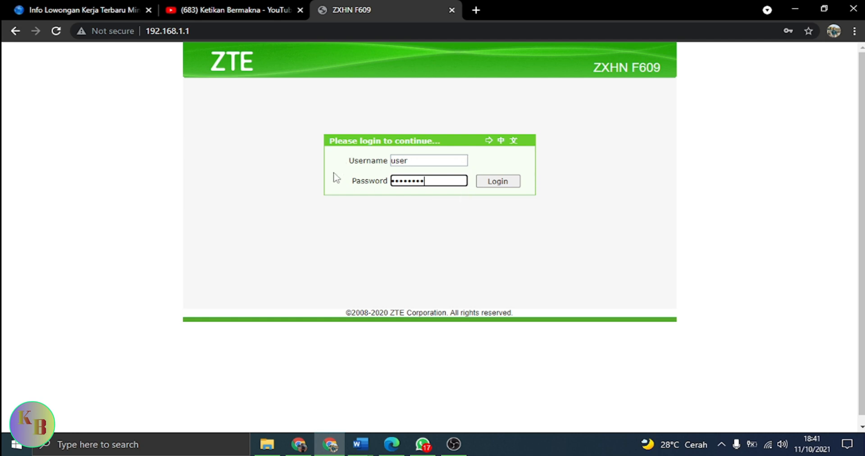
click(508, 181)
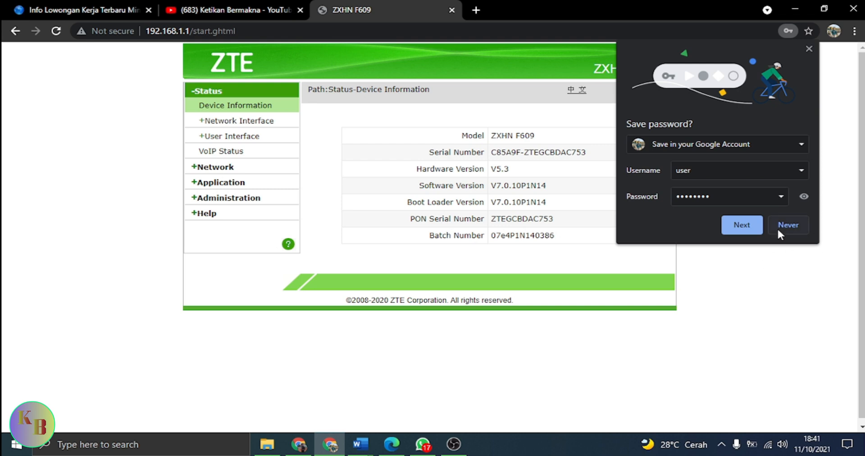
Decline saving the password and open the Network WLAN SSID Settings page.
click(809, 49)
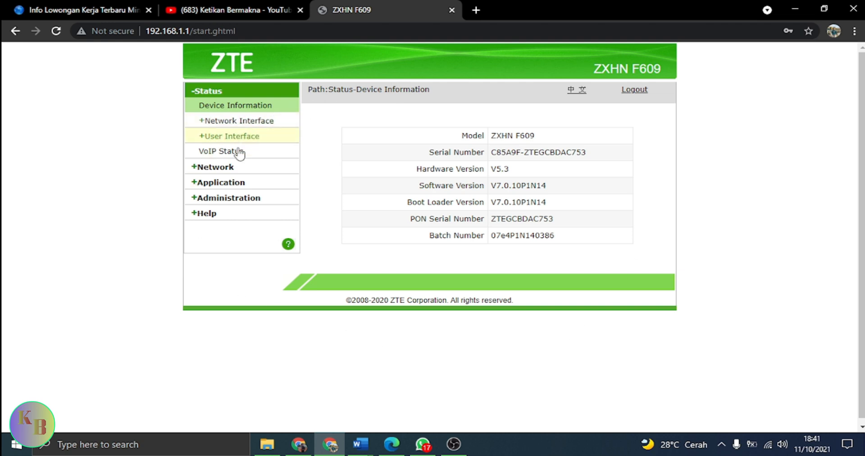
click(220, 170)
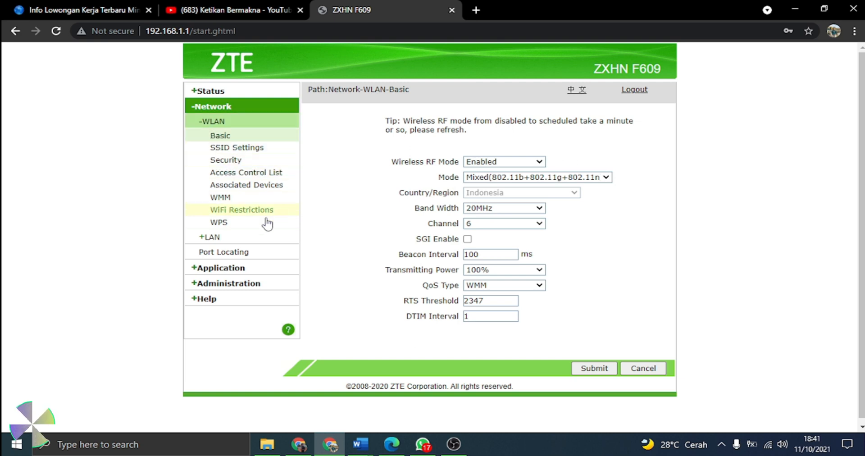
click(231, 149)
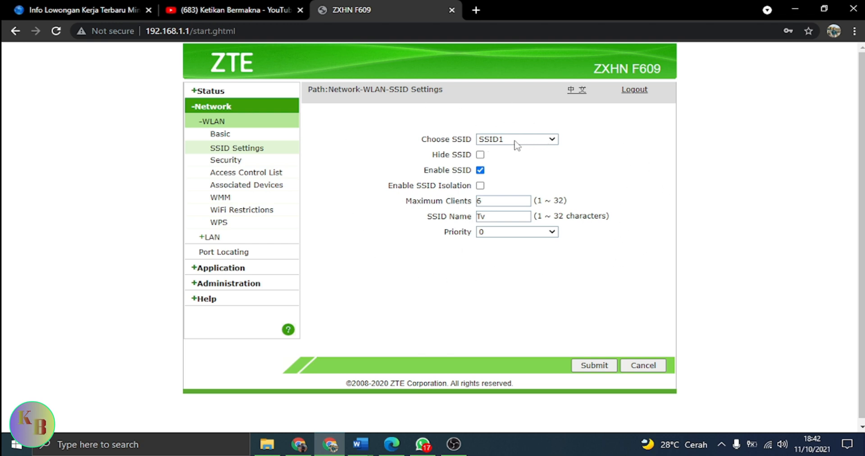
Examine the available SSID choices and the SSID1 settings fields.
click(550, 143)
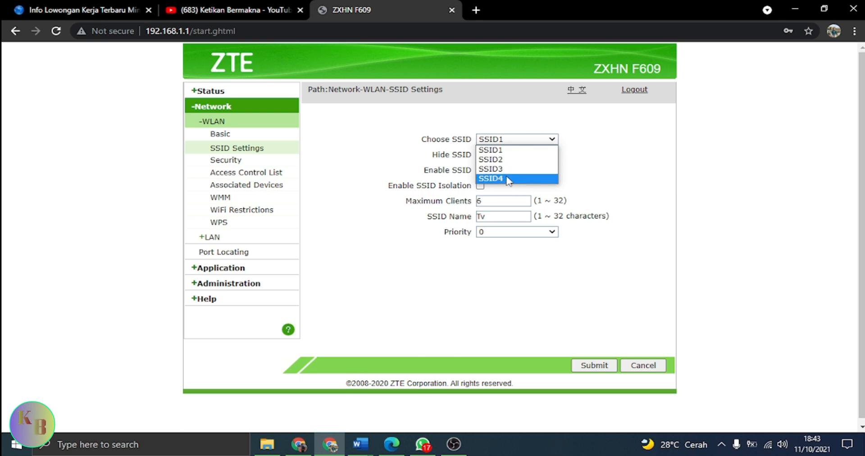
click(596, 147)
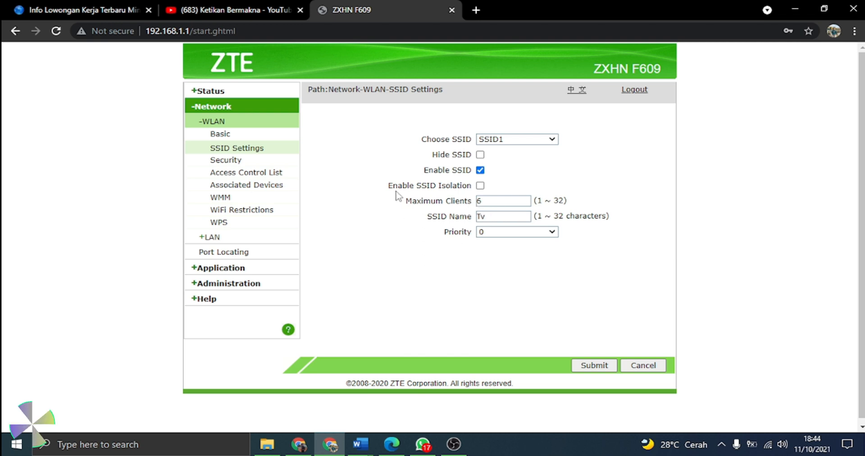
click(504, 202)
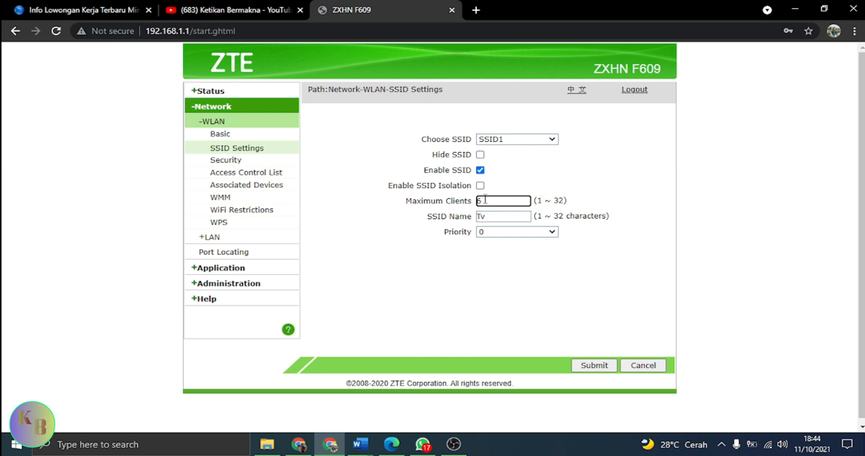
click(552, 188)
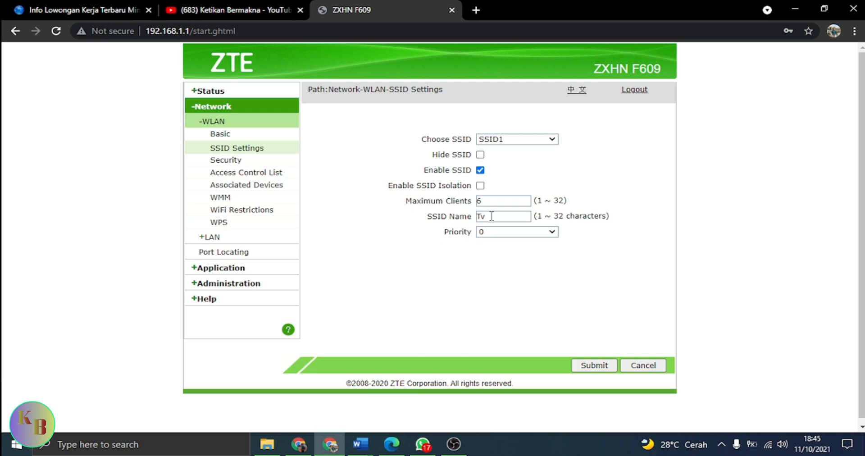
mouse_move(769, 444)
click(541, 232)
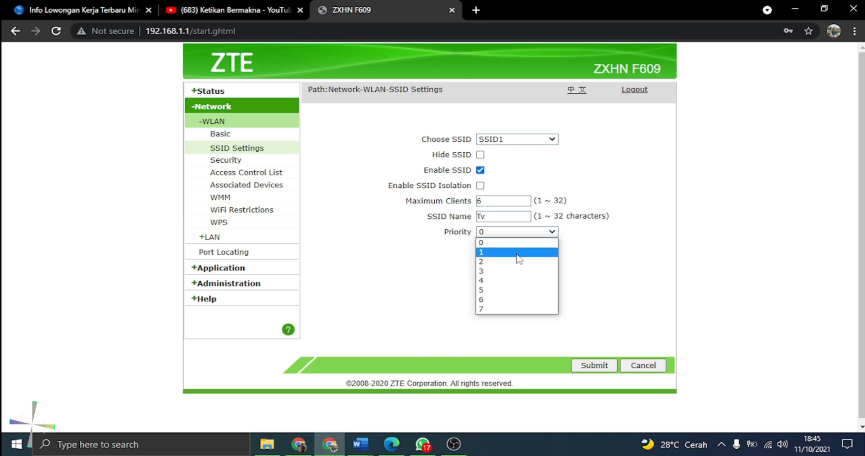
click(620, 259)
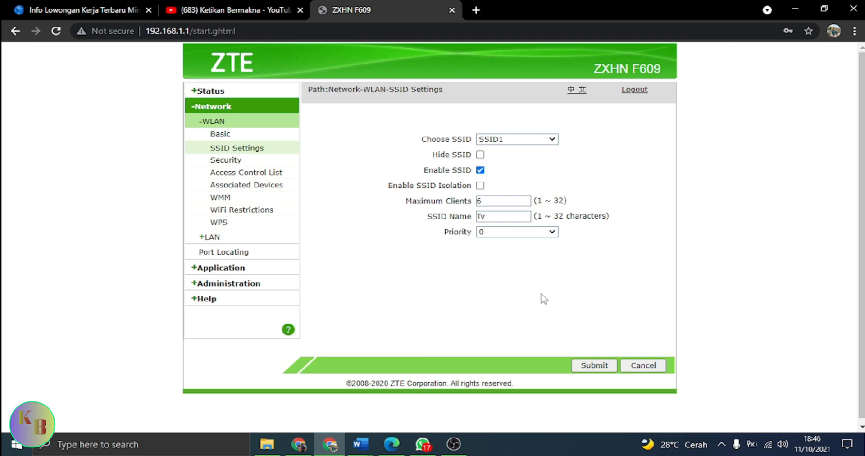
Select SSID2 and enable it.
click(552, 139)
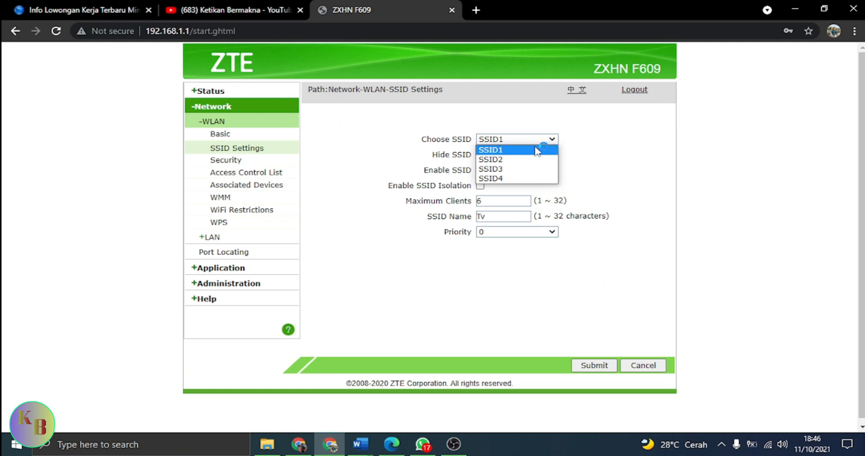
click(521, 160)
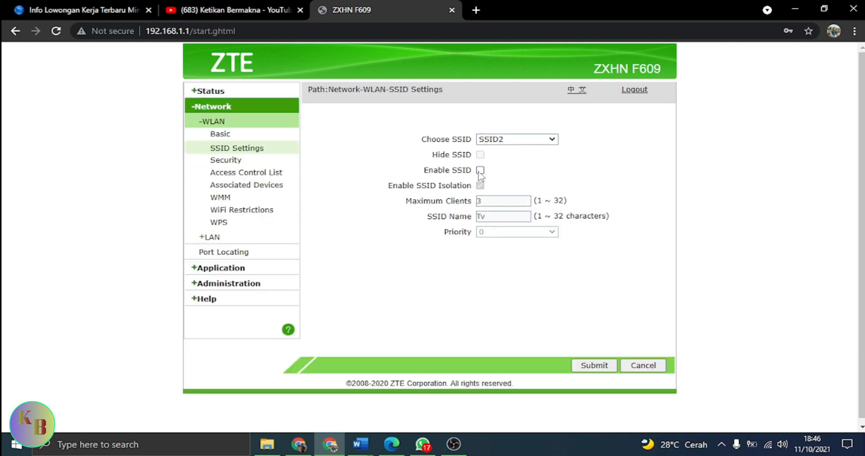
click(480, 171)
click(481, 186)
Rename SSID2 to ketikan bermakna, submit, and check the Wi-Fi network list.
click(509, 218)
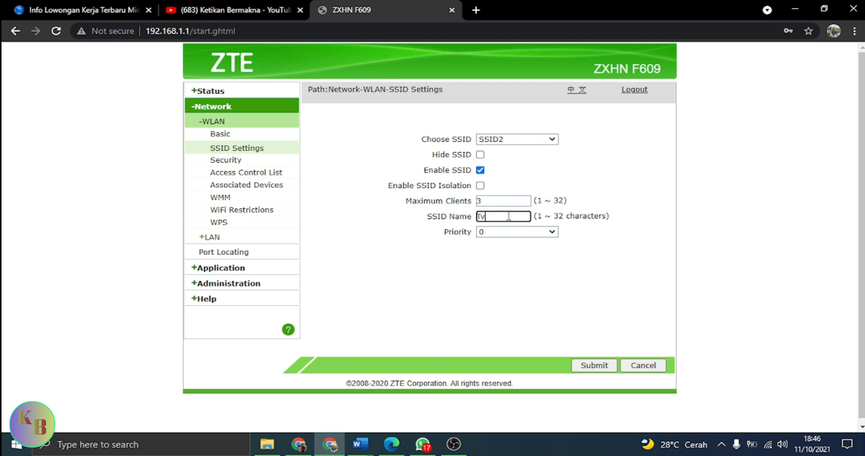
key(BackSpace)
key(BackSpace)
text(ketikan bermakna)
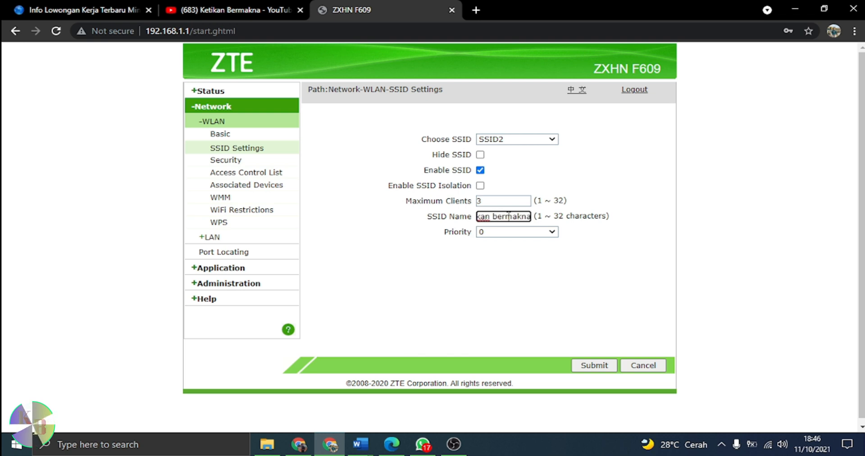
click(539, 239)
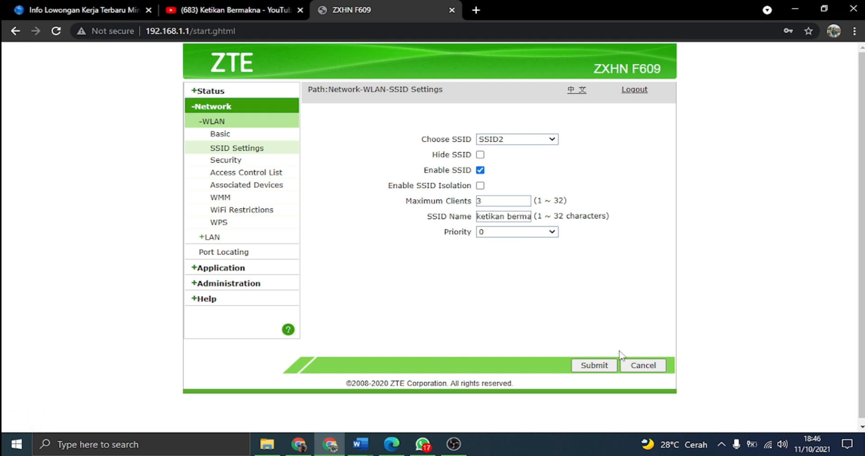
click(593, 367)
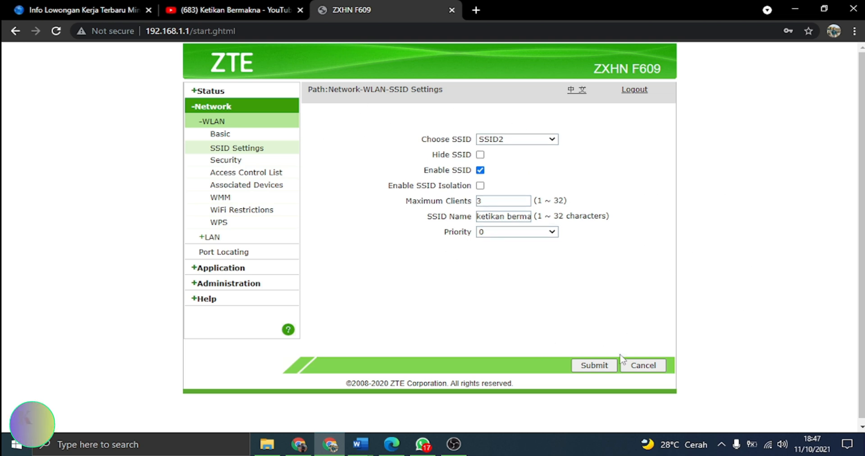
click(770, 450)
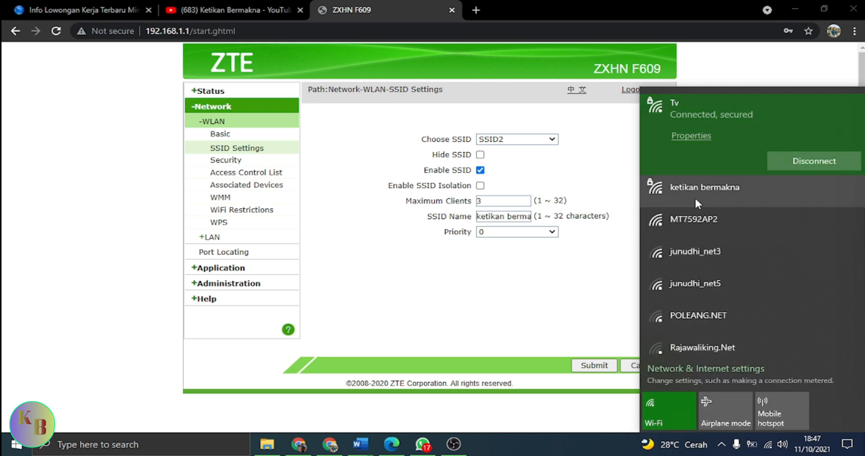
click(584, 272)
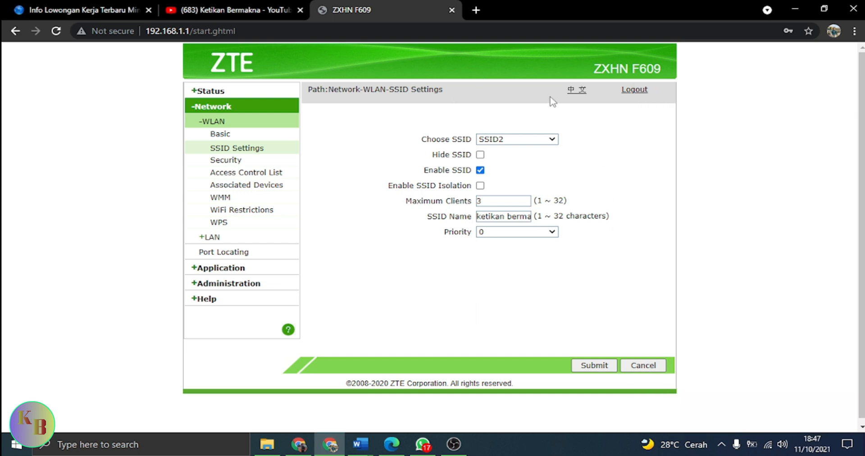
Disable SSID2, submit, and check the Wi-Fi network list.
click(480, 171)
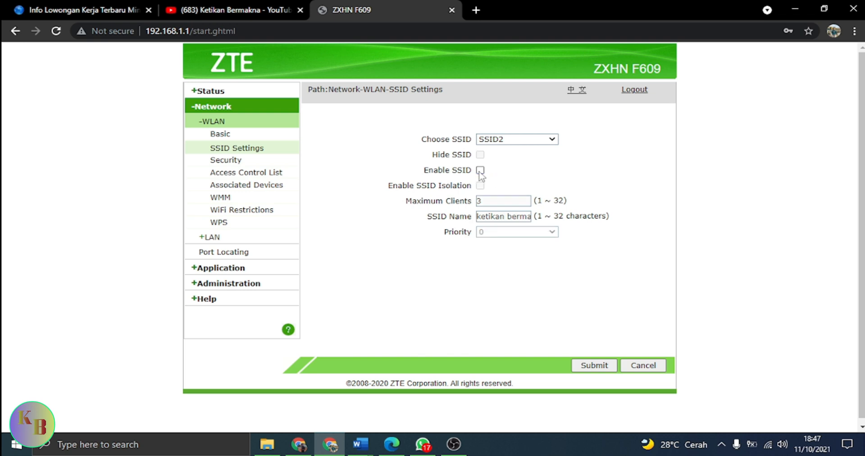
click(602, 367)
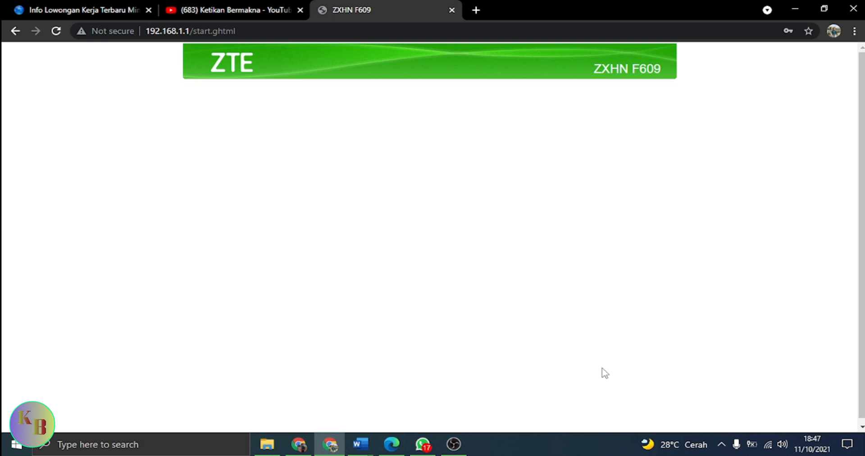
click(767, 450)
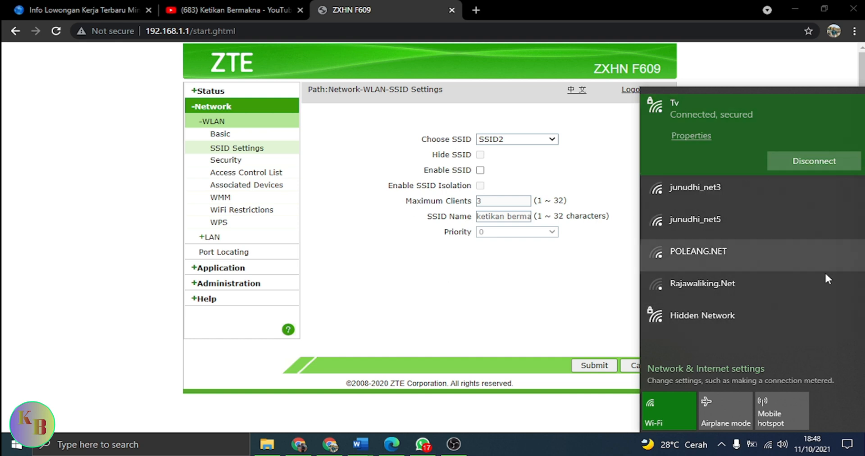
click(538, 309)
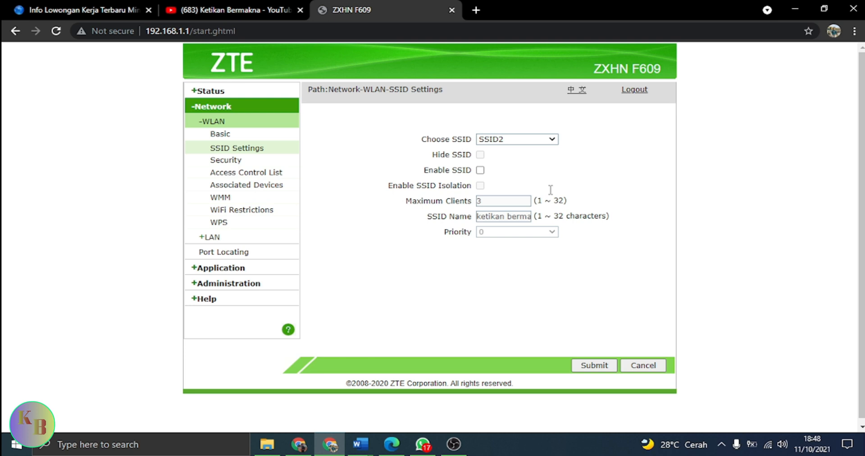
Re-enable SSID2 and submit the settings.
click(480, 171)
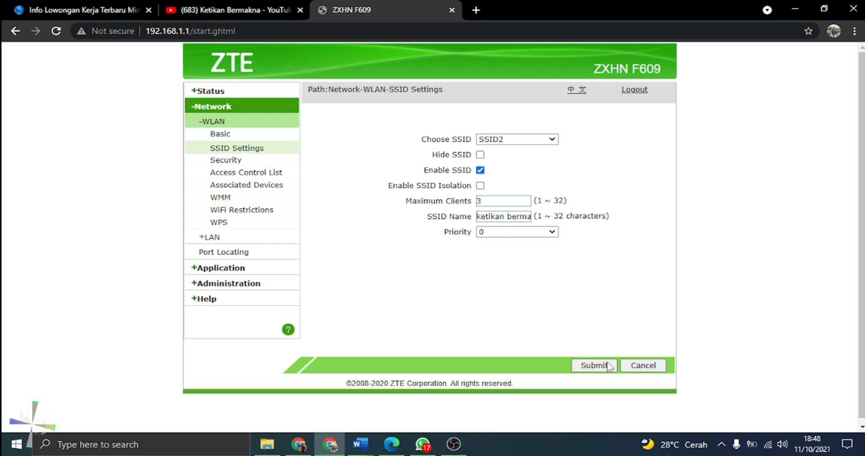
click(587, 365)
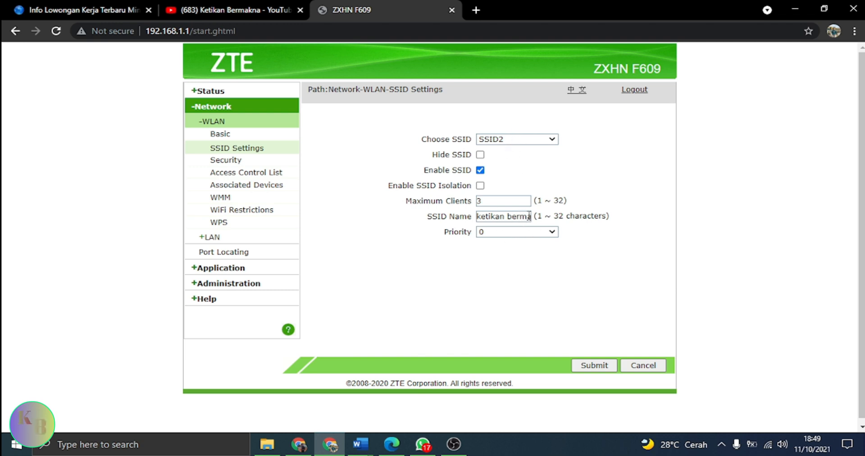
Keep SSID2 selected and open the WLAN Security settings page.
click(535, 144)
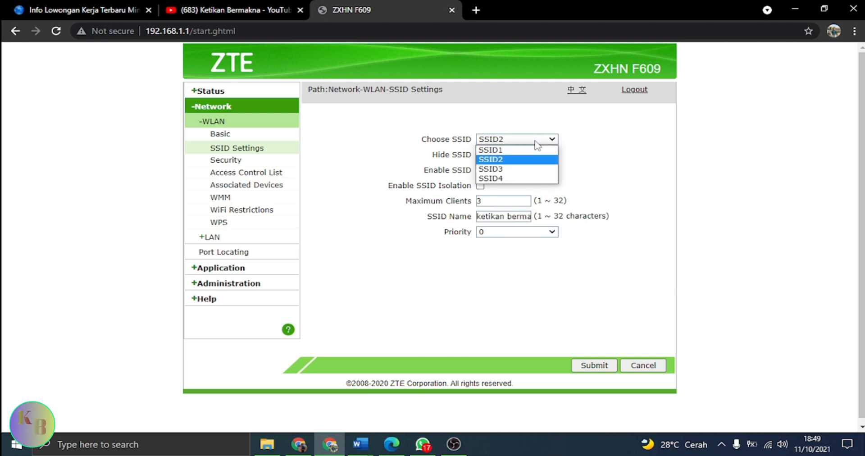
click(387, 137)
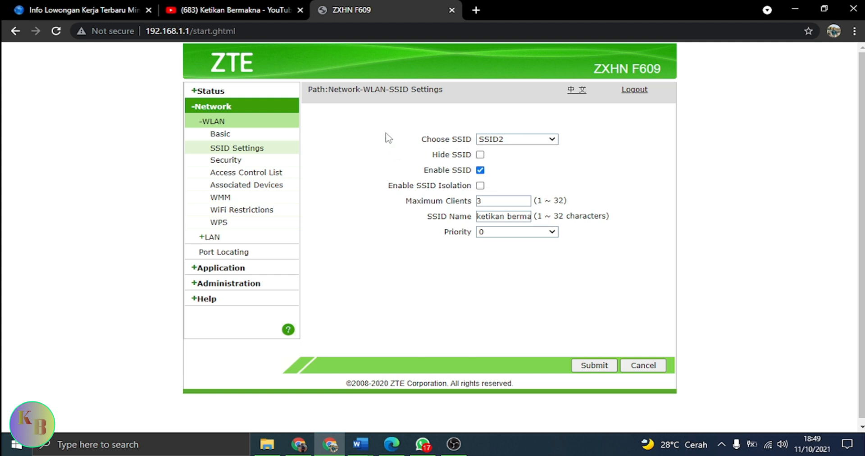
click(240, 161)
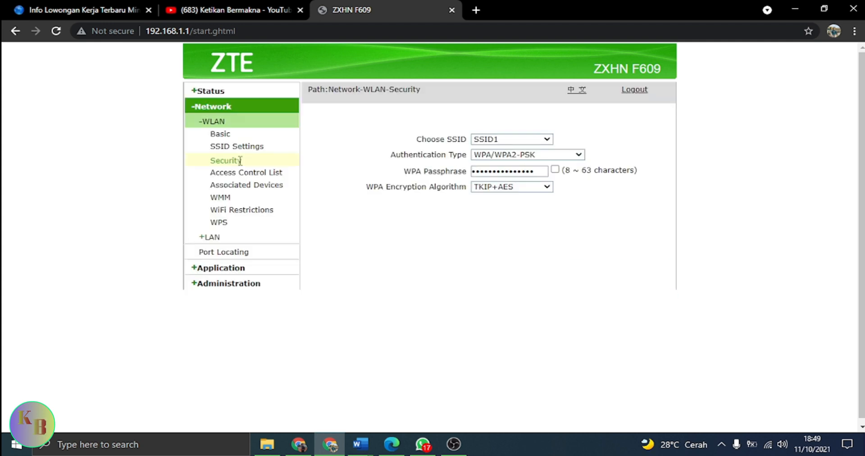
Choose SSID2 on the Security page and enter a new WPA passphrase for it.
click(534, 140)
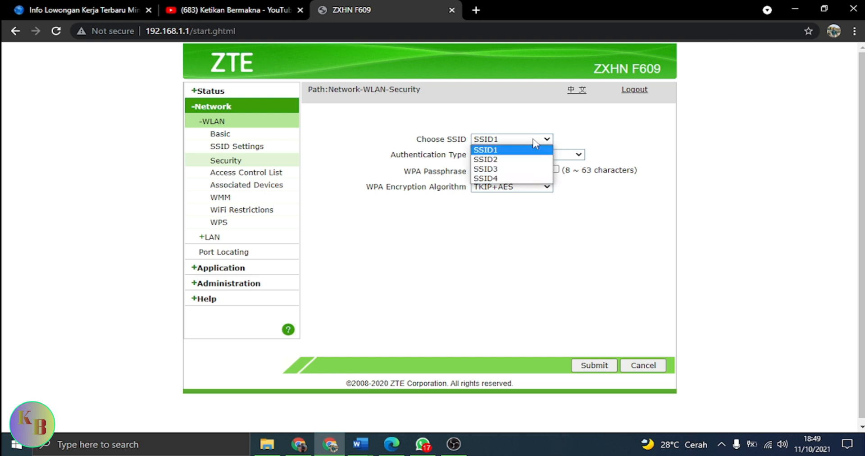
click(514, 161)
click(518, 172)
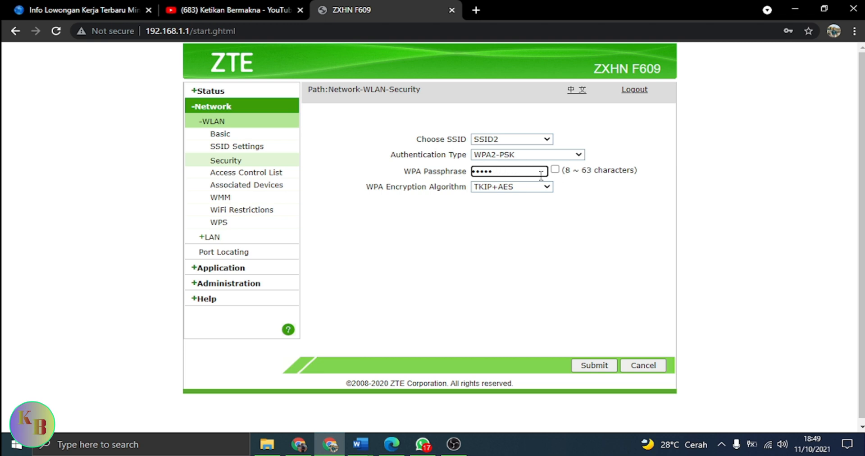
key(BackSpace)
text(•••)
click(547, 140)
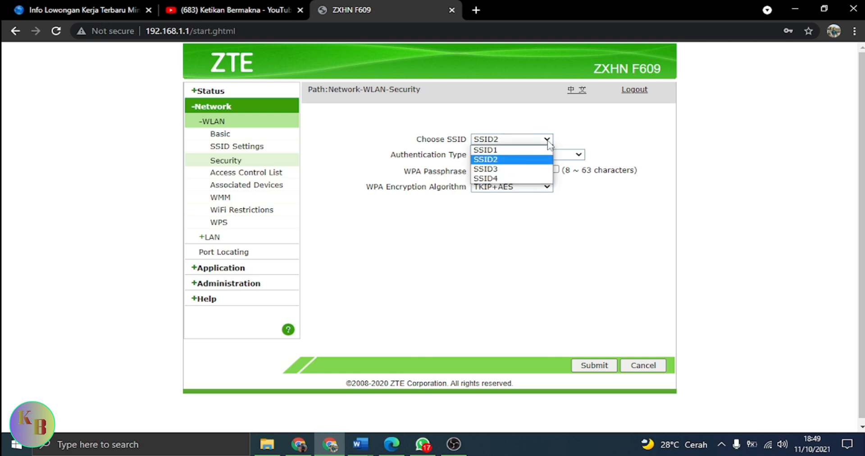
click(526, 160)
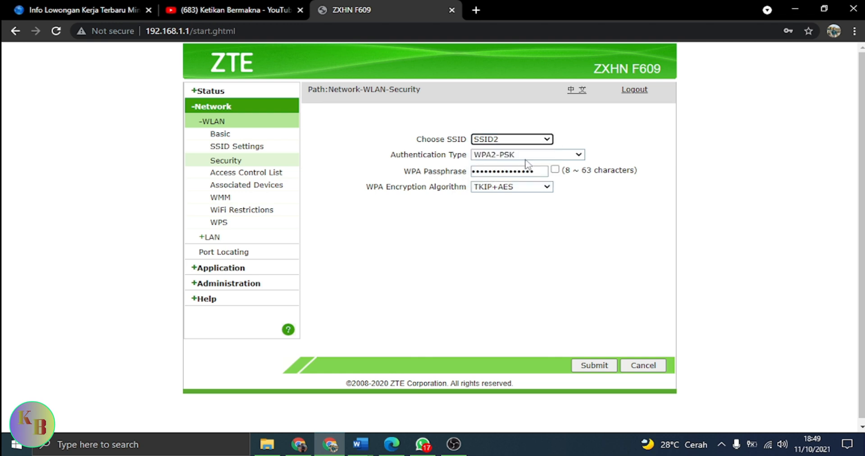
Review the authentication type and encryption options for SSID2, keeping WPA2-PSK and TKIP+AES.
click(578, 156)
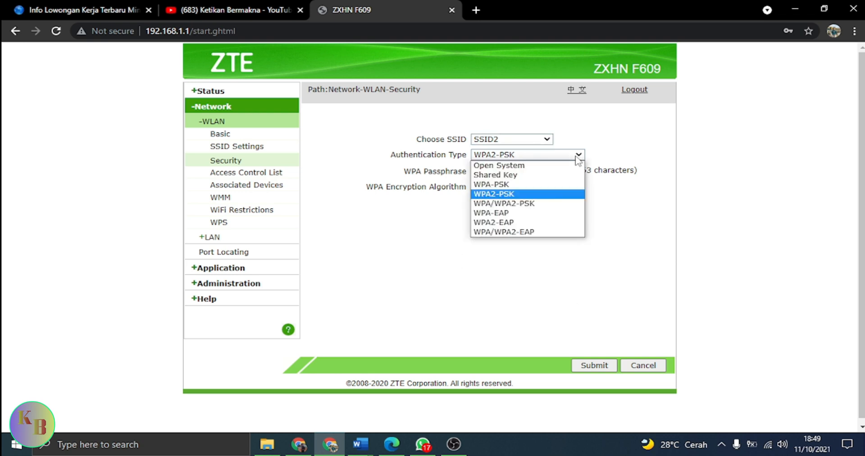
click(510, 197)
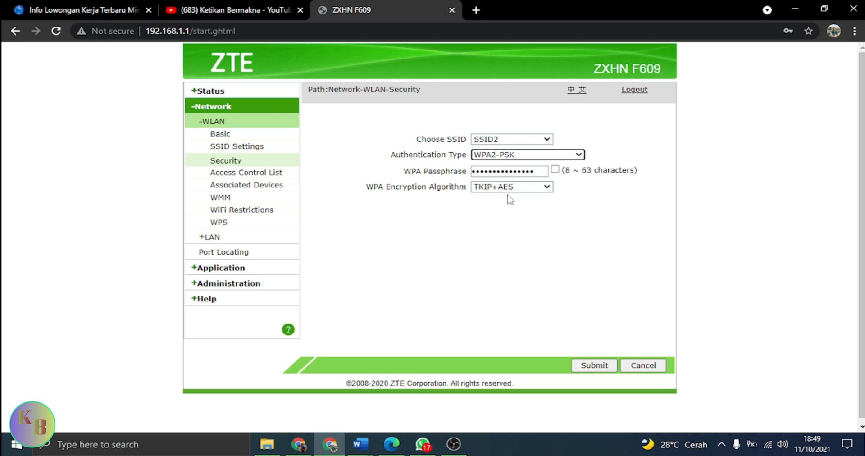
click(571, 156)
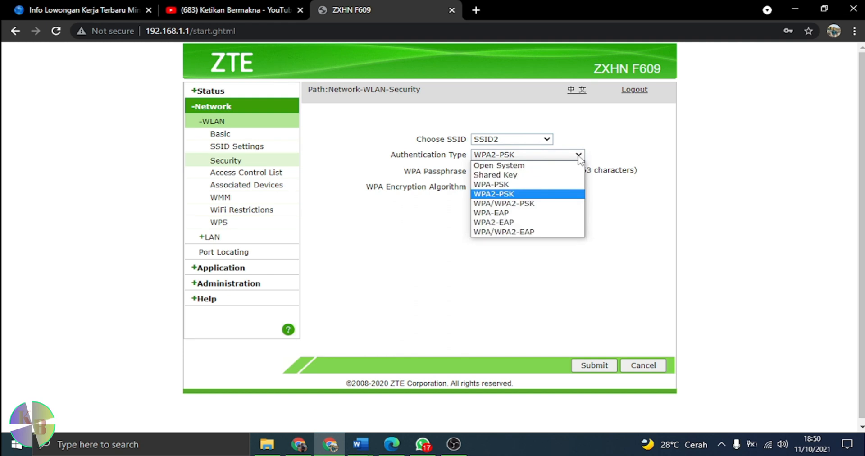
click(531, 196)
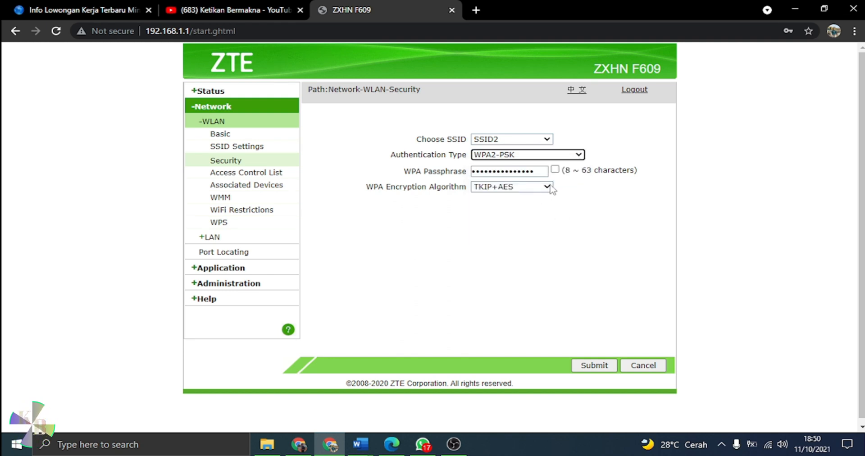
click(547, 189)
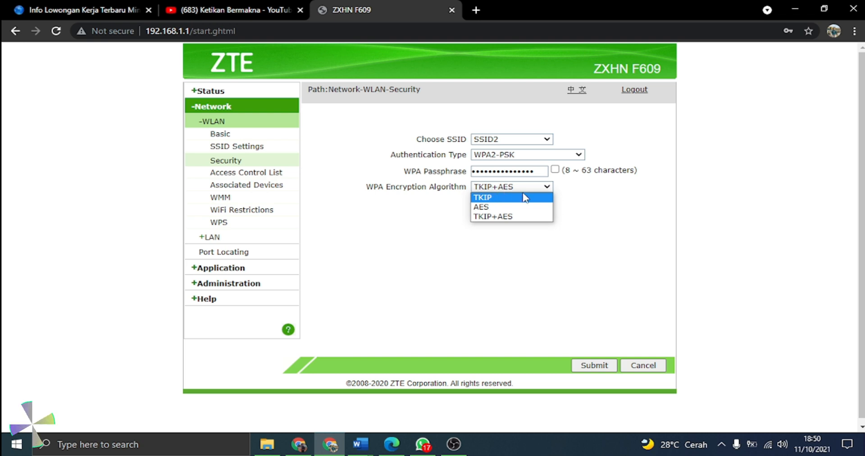
click(521, 217)
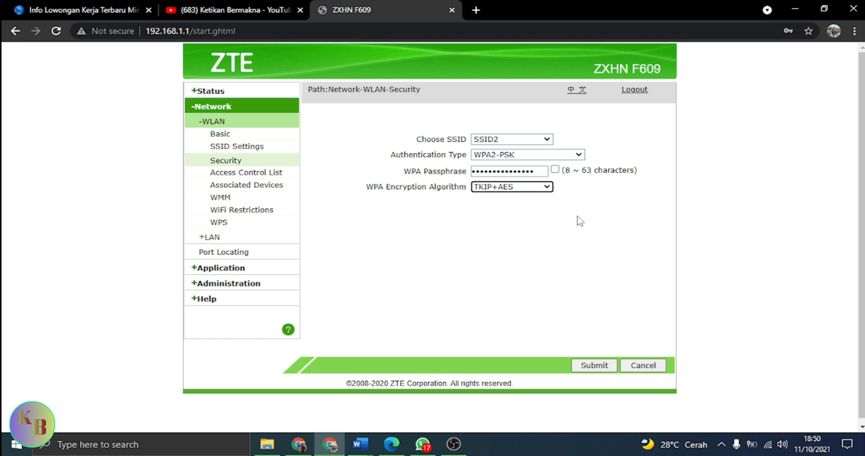
click(577, 156)
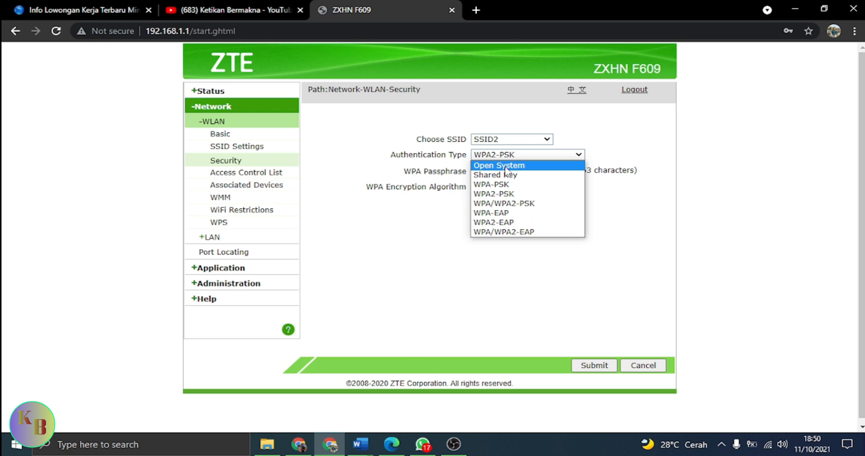
click(474, 158)
click(566, 157)
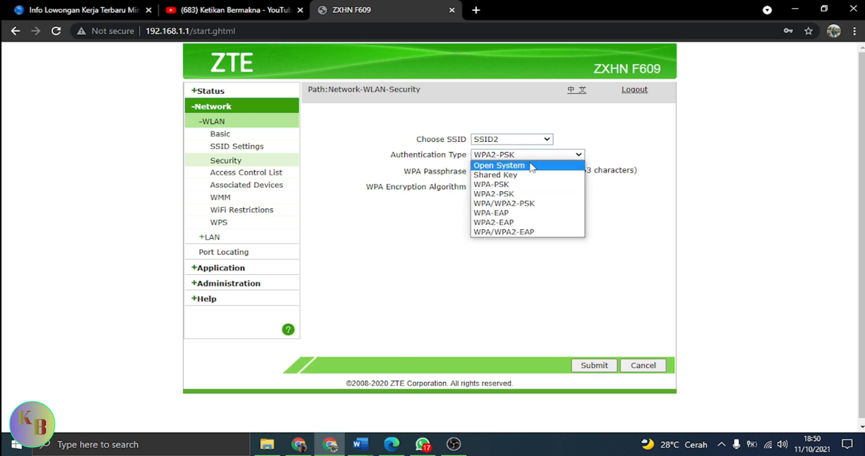
click(528, 195)
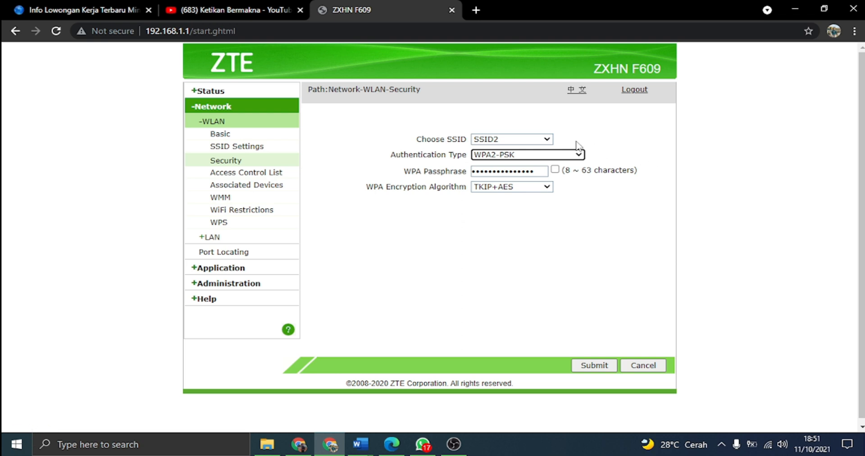
Submit the SSID2 security settings and confirm using the entered password.
click(594, 365)
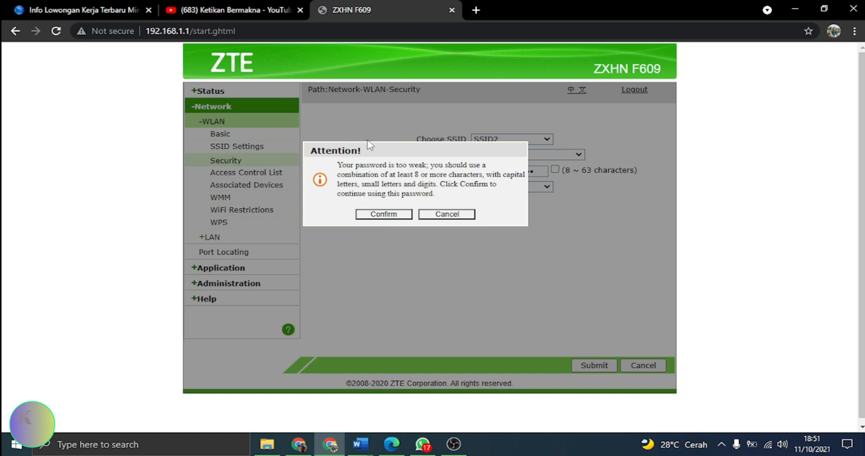
click(390, 216)
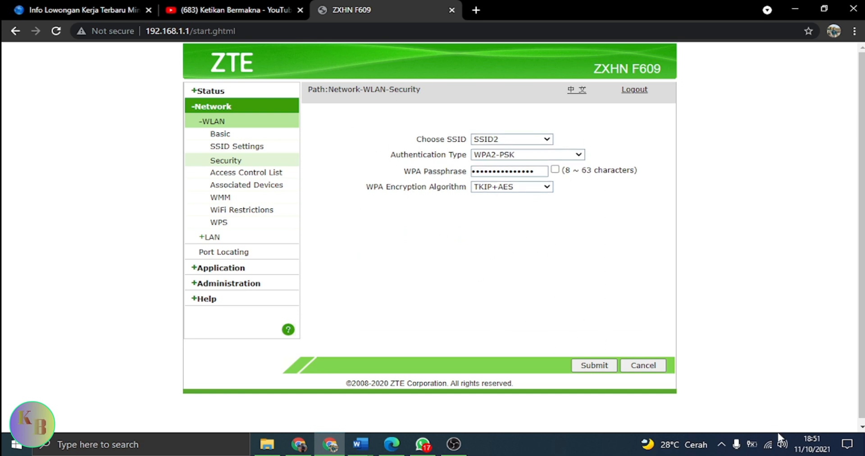
Connect the PC to the ketikan bermakna Wi-Fi network, entering its security key and allowing discovery.
click(771, 447)
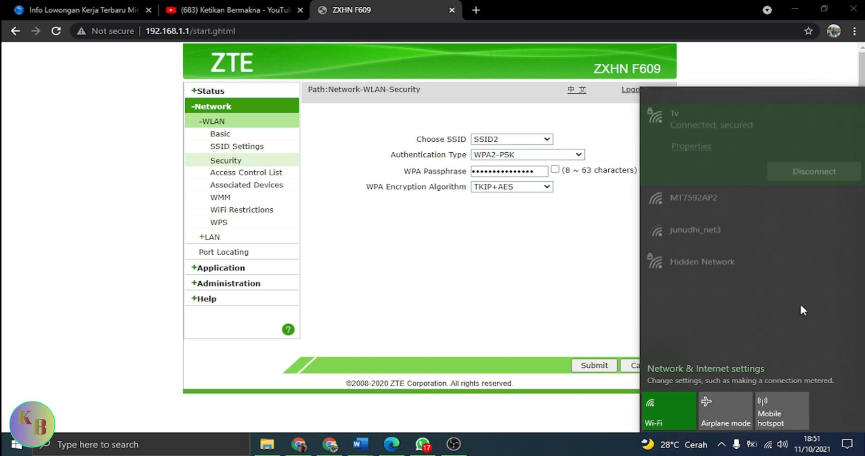
click(731, 188)
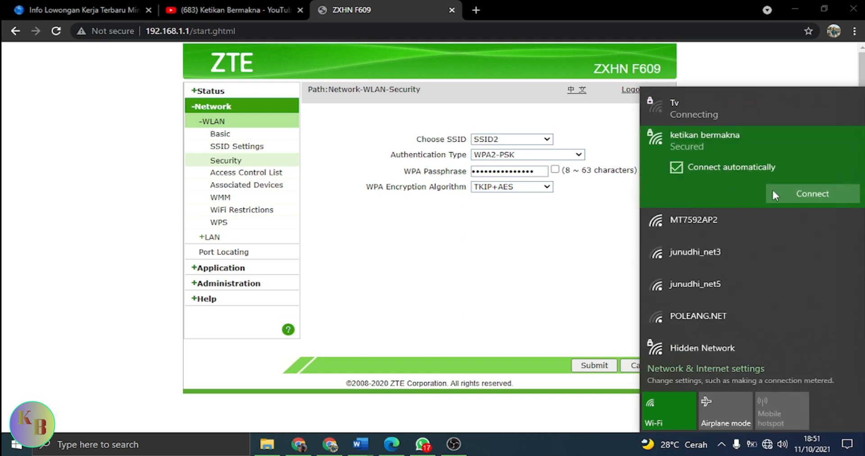
click(808, 195)
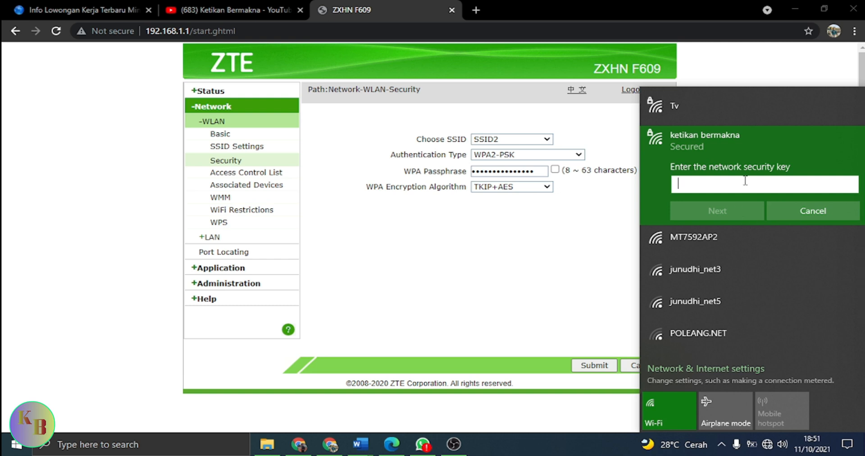
text(12)
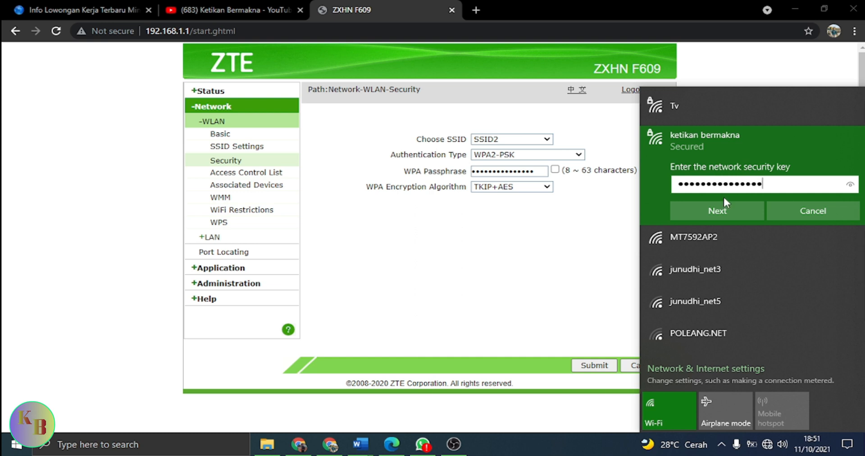
click(721, 209)
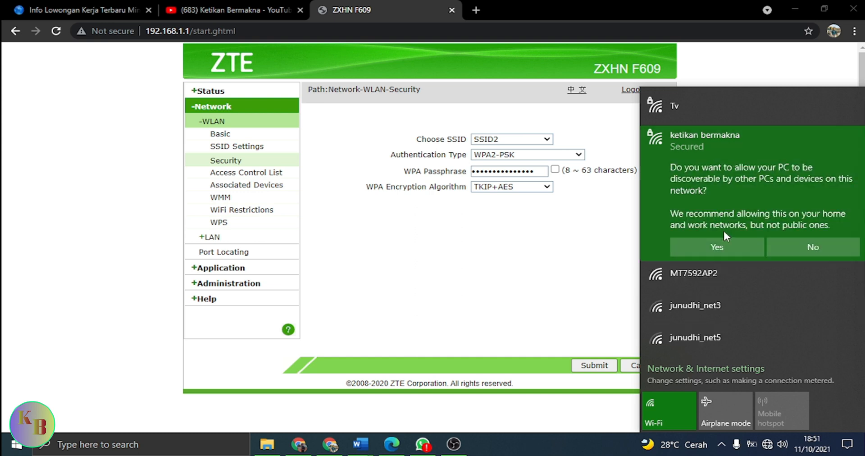
click(718, 245)
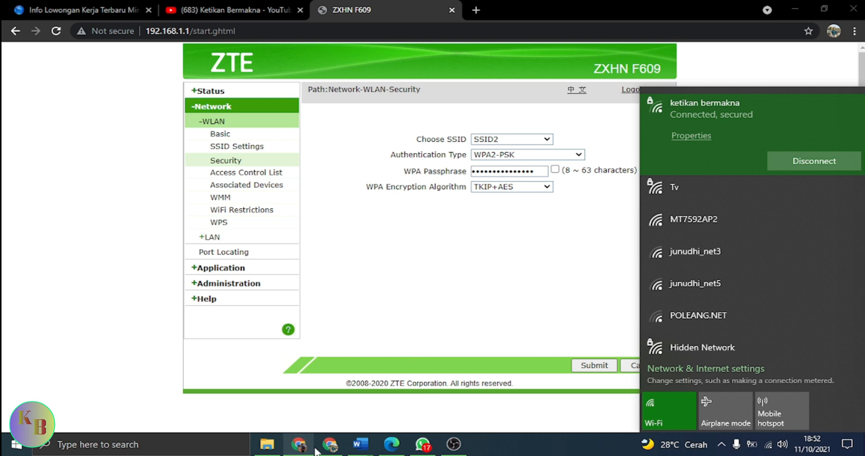
Pause the YouTube video in the other browser window and return to the router page.
click(299, 445)
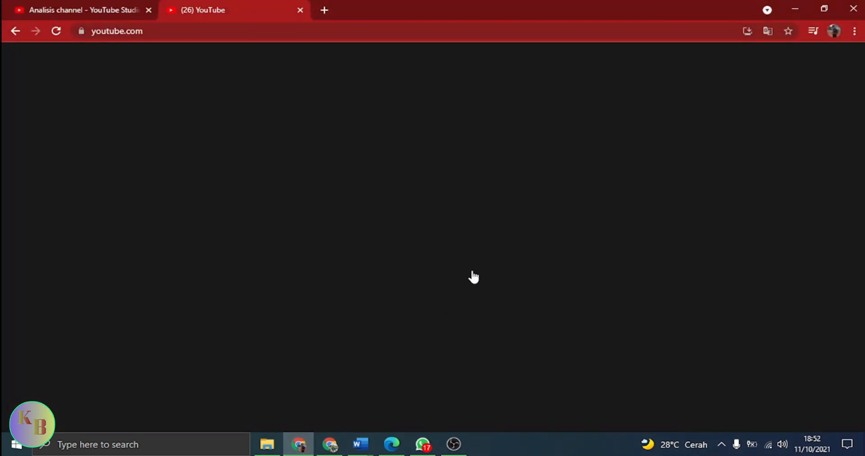
click(724, 326)
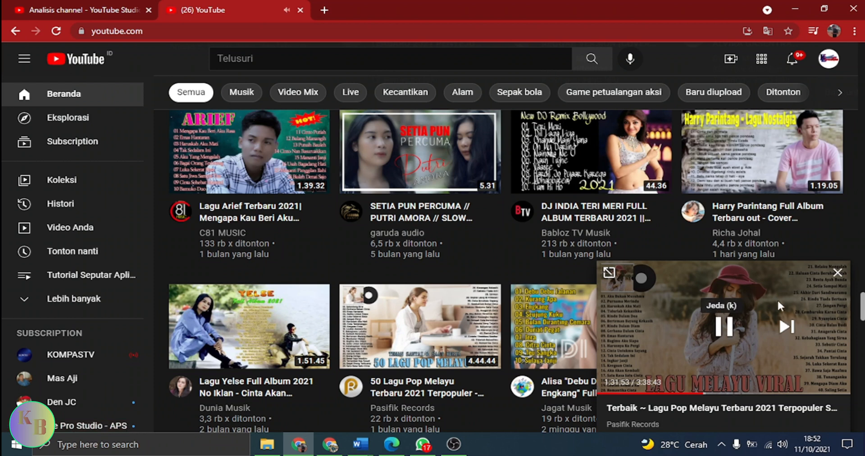
click(725, 329)
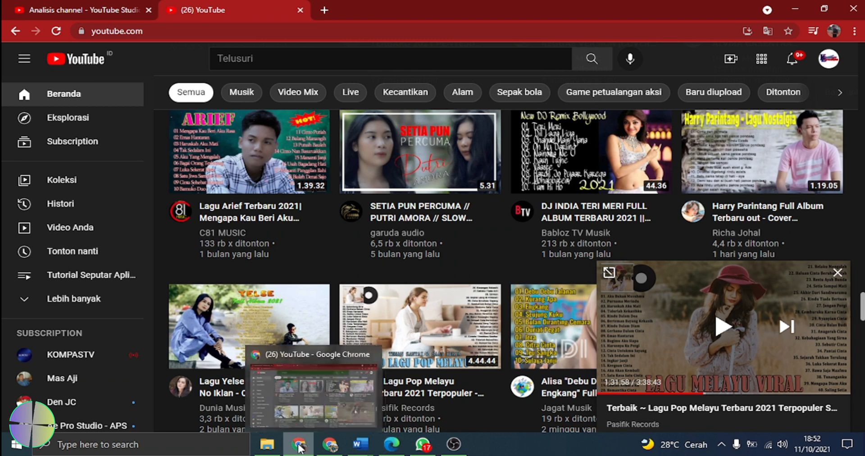
click(322, 446)
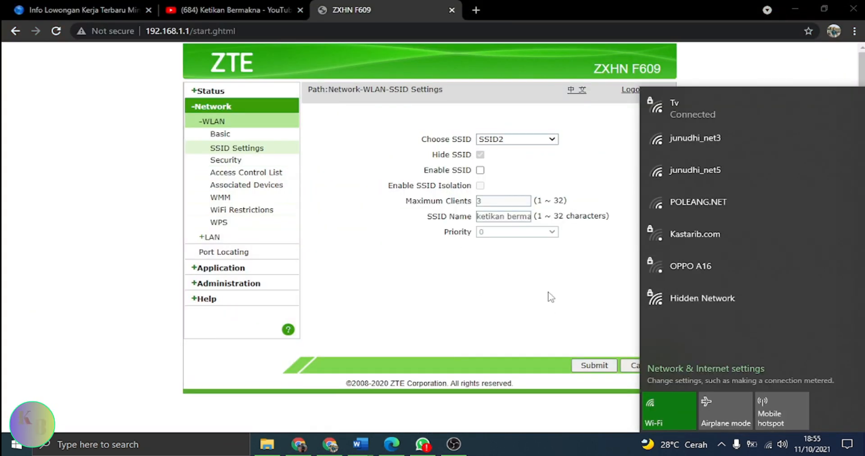
click(617, 124)
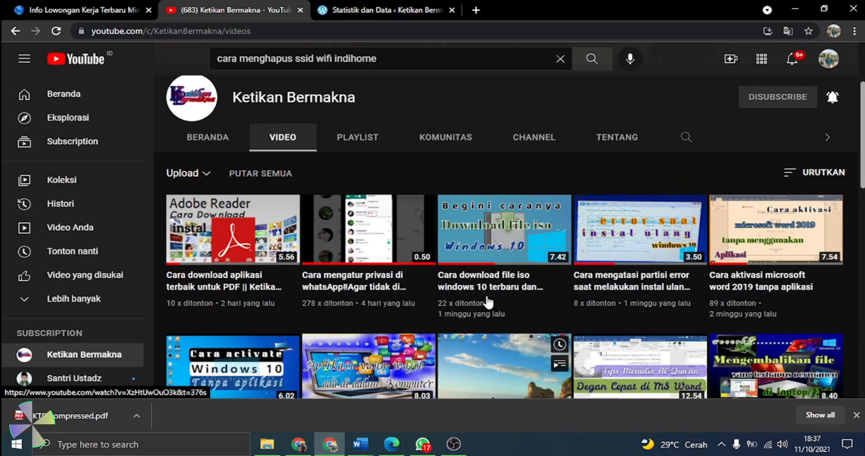
mouse_move(488, 301)
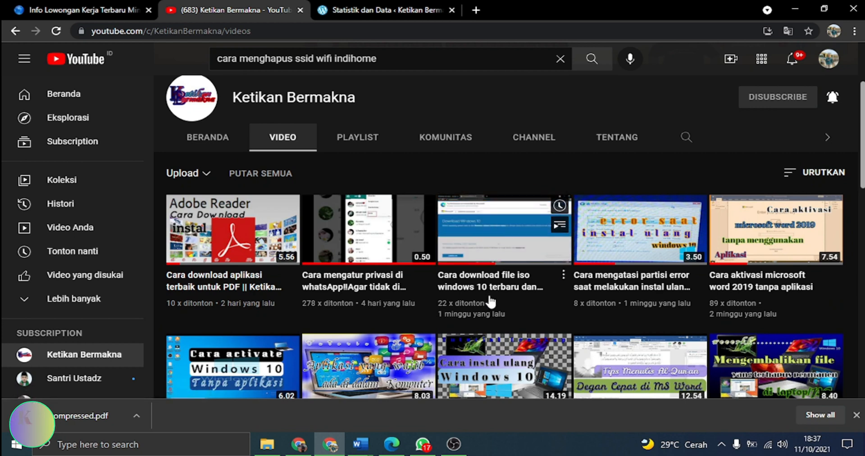
scroll(525, 319, down, 2)
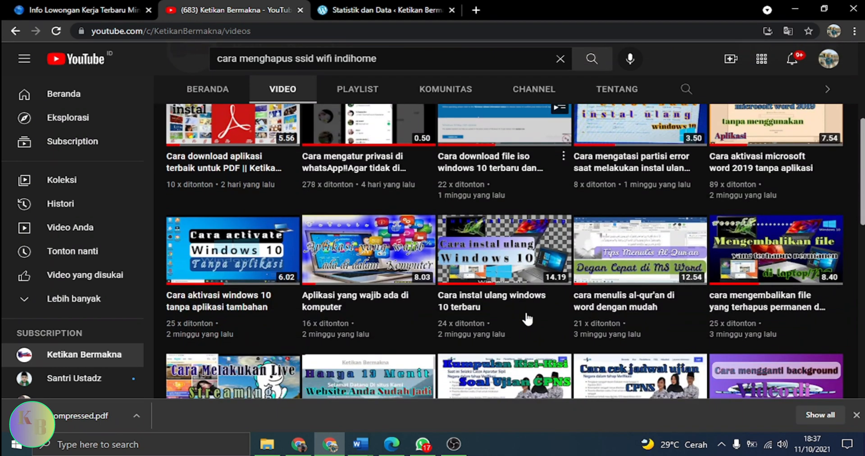
mouse_move(527, 319)
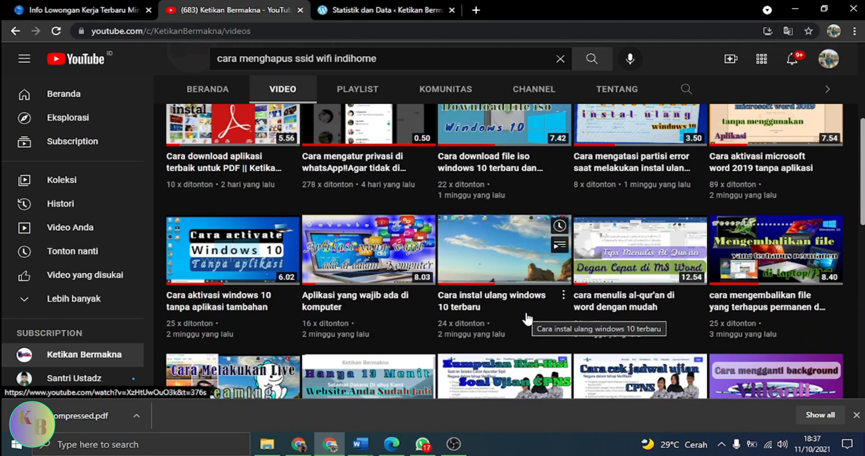
scroll(528, 319, down, 1)
scroll(528, 319, down, 1)
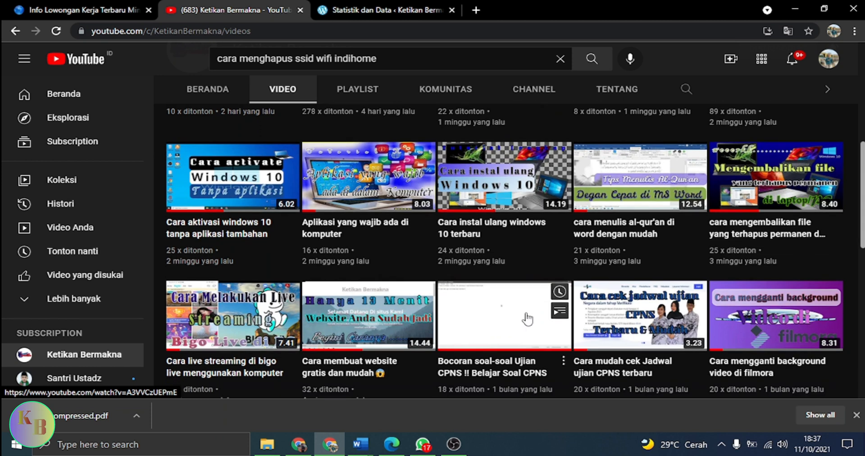